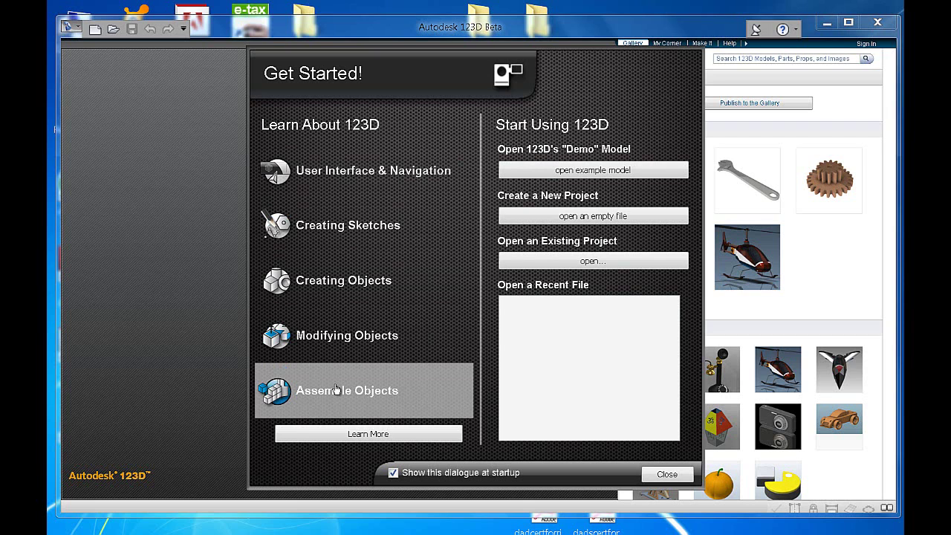
Close the Get Started welcome screen to reveal the empty Document1 workspace.
click(667, 476)
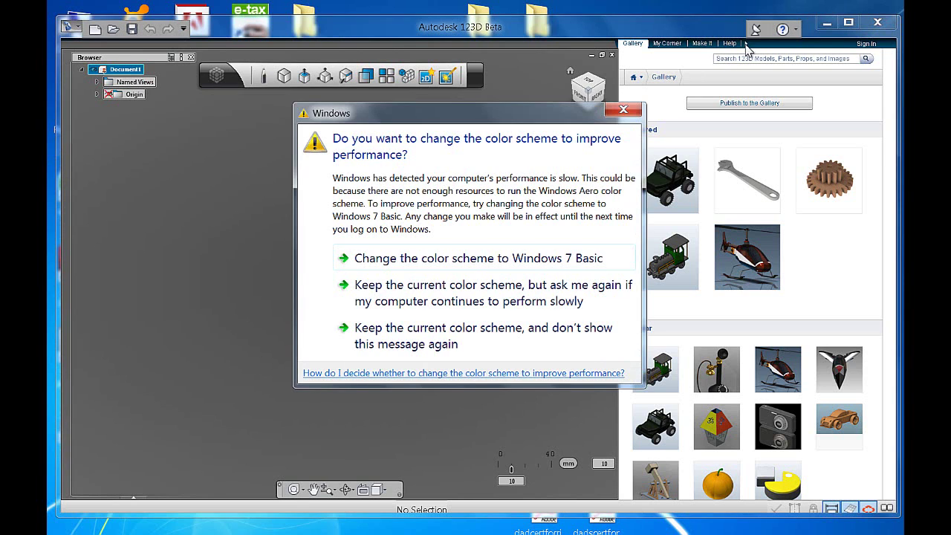
Dismiss the Windows colour-scheme performance prompt.
click(622, 110)
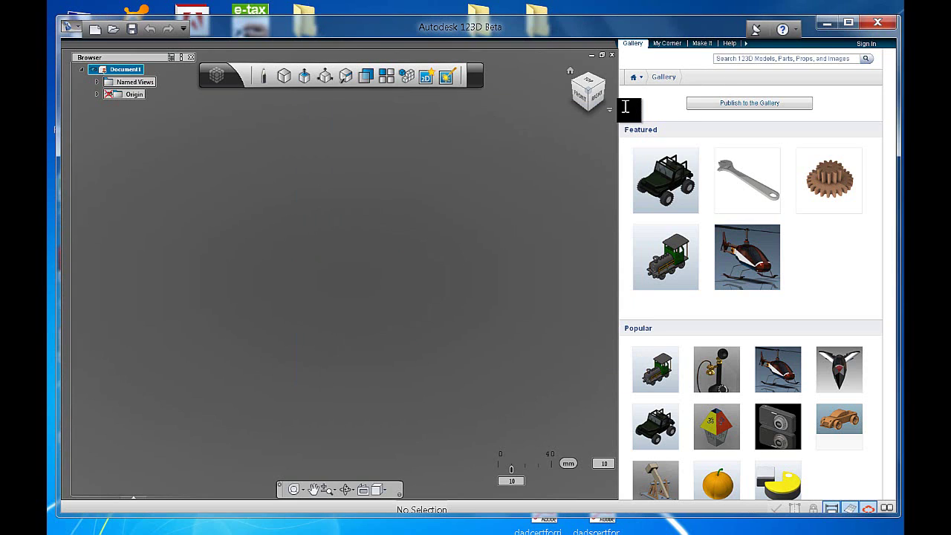
Collapse the model gallery and bring up the sketch drawing tools for a box.
click(747, 44)
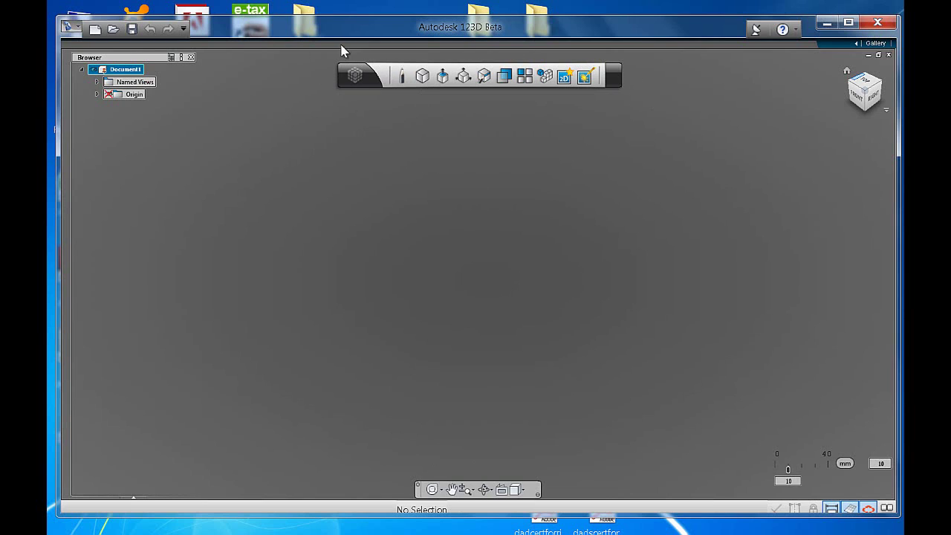
click(400, 78)
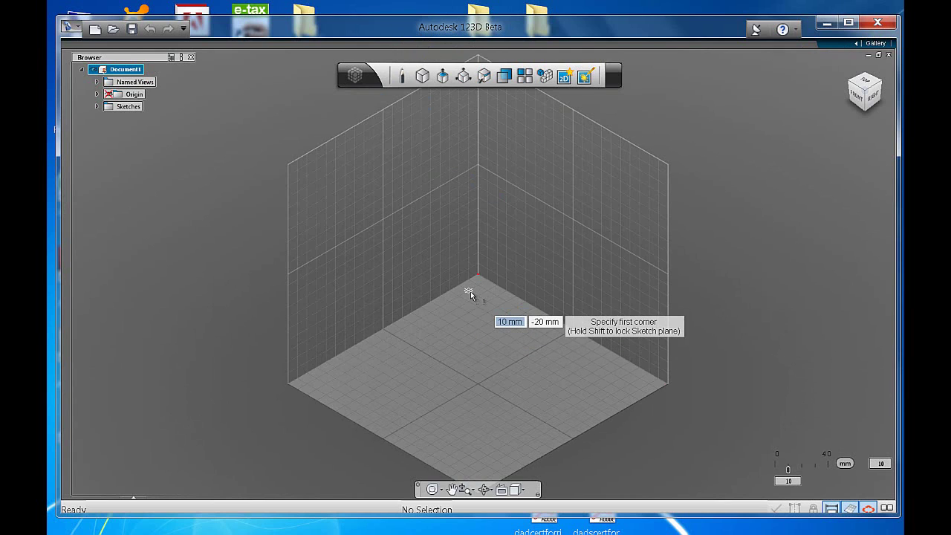
Create box Component2:1 from two base corners and a picked height, then repeat Box.
click(469, 292)
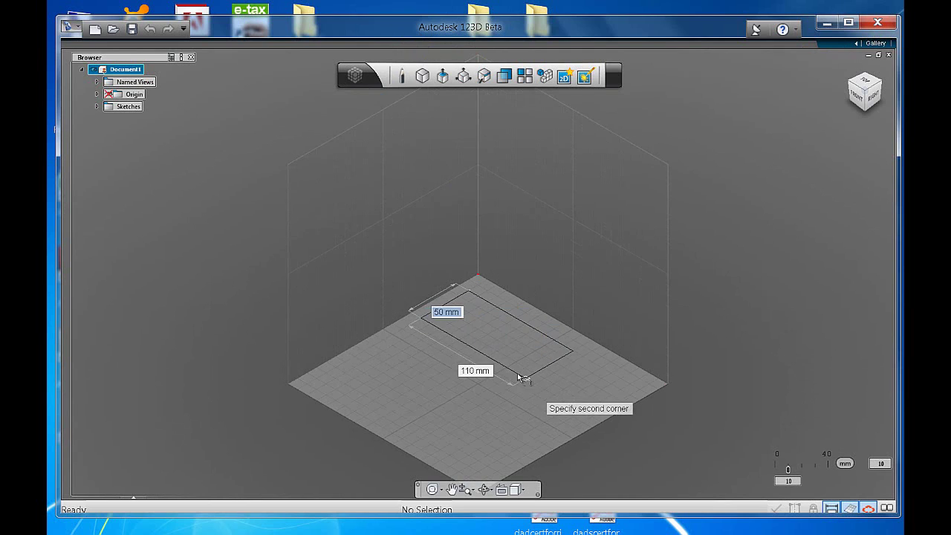
click(479, 375)
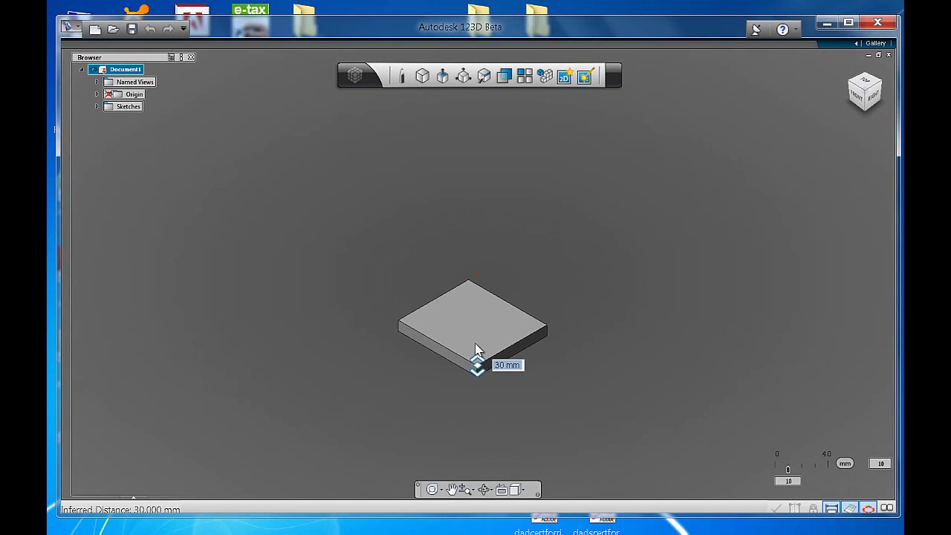
click(477, 330)
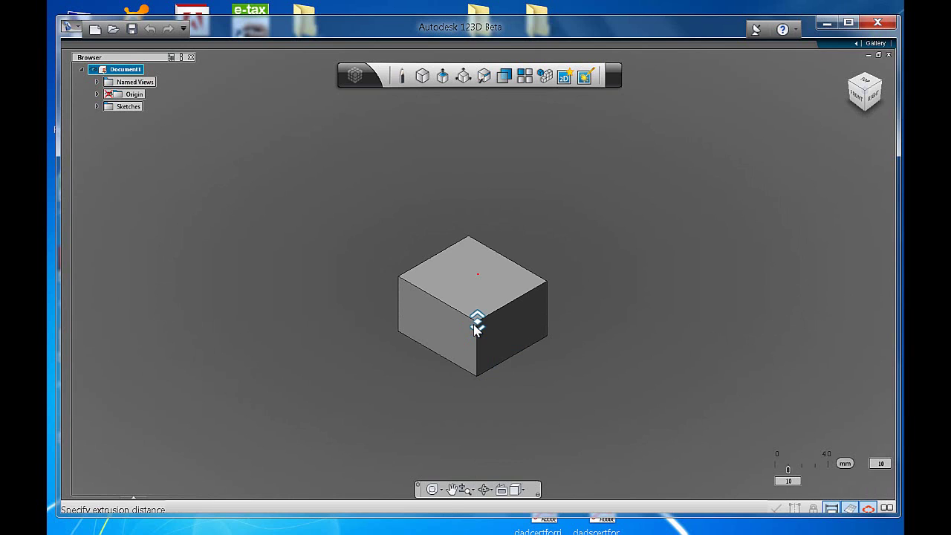
key(Return)
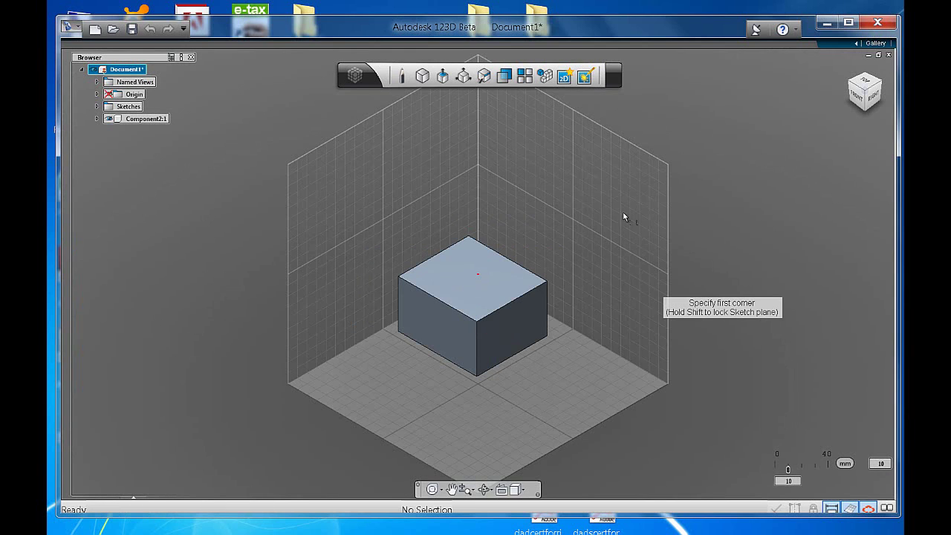
View the box from the front, a corner, face-on, another corner and the back.
click(865, 102)
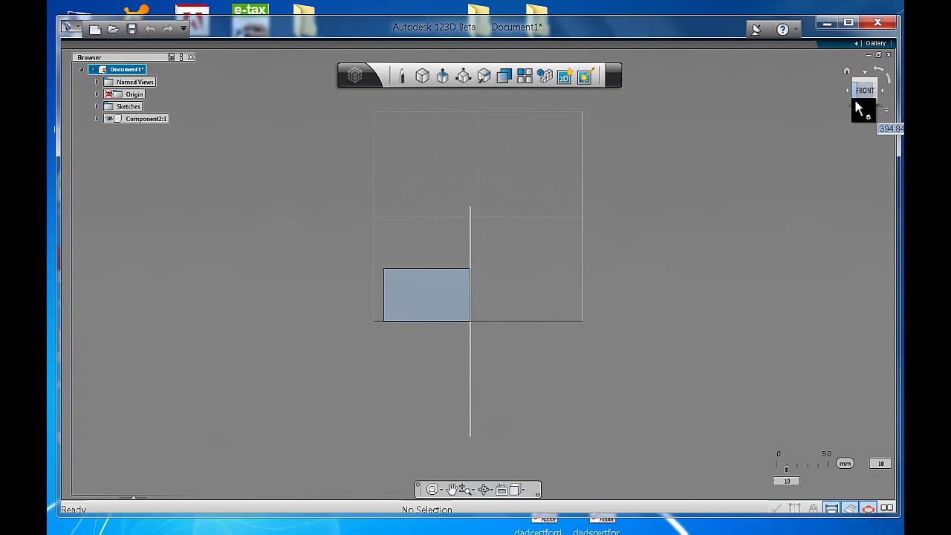
click(856, 105)
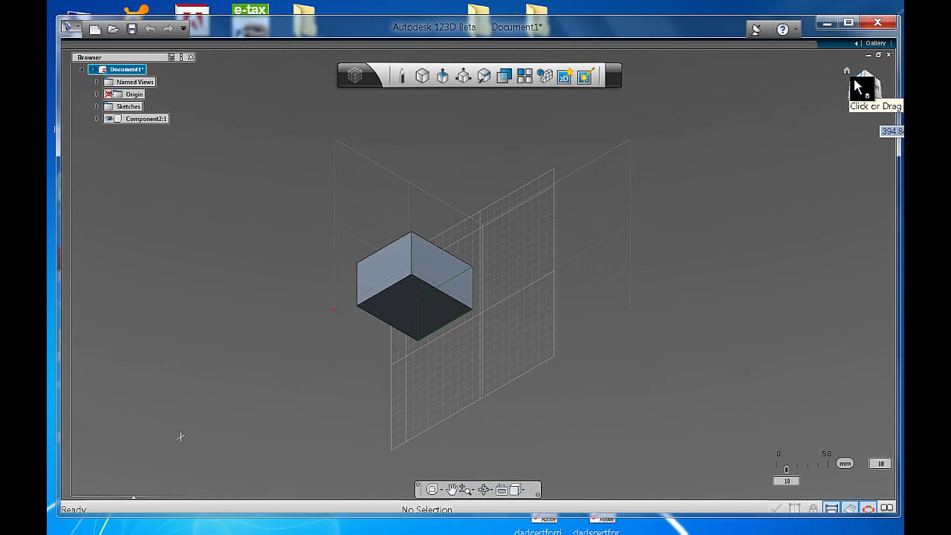
click(856, 85)
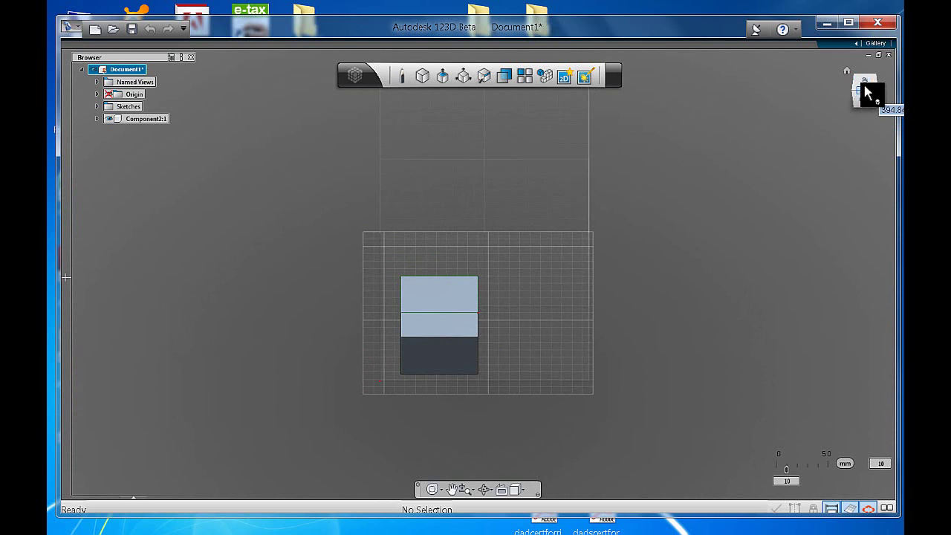
click(868, 92)
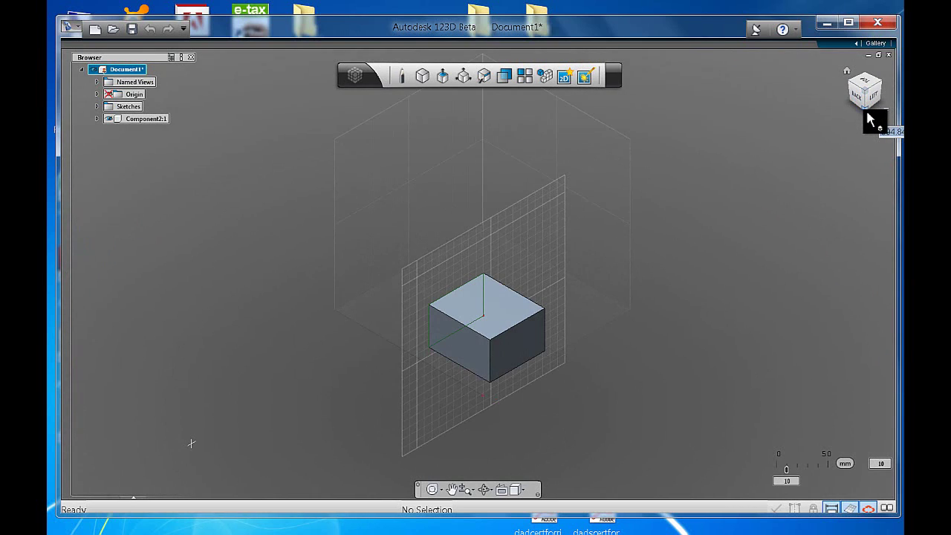
click(858, 103)
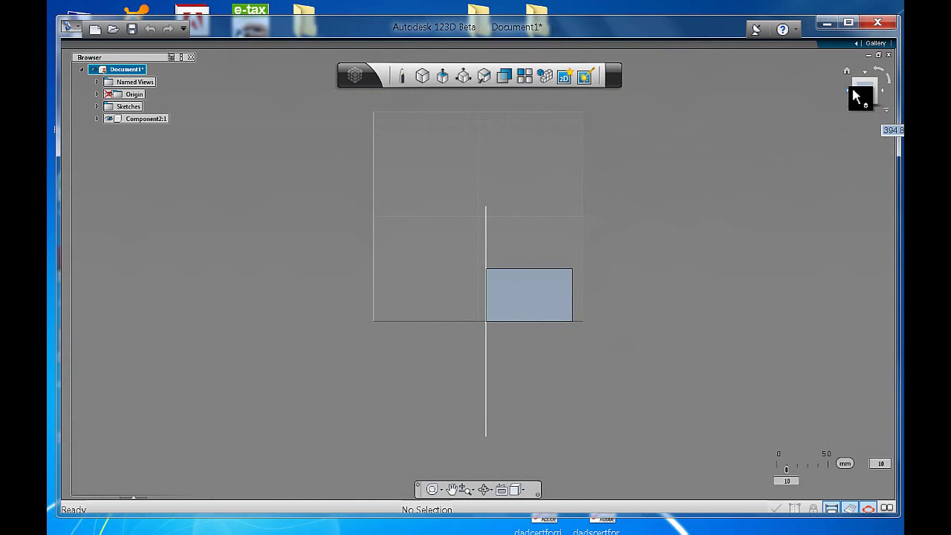
Tilt to the top edge, roll the front view 90 degrees and back, then view from below.
click(855, 94)
click(850, 90)
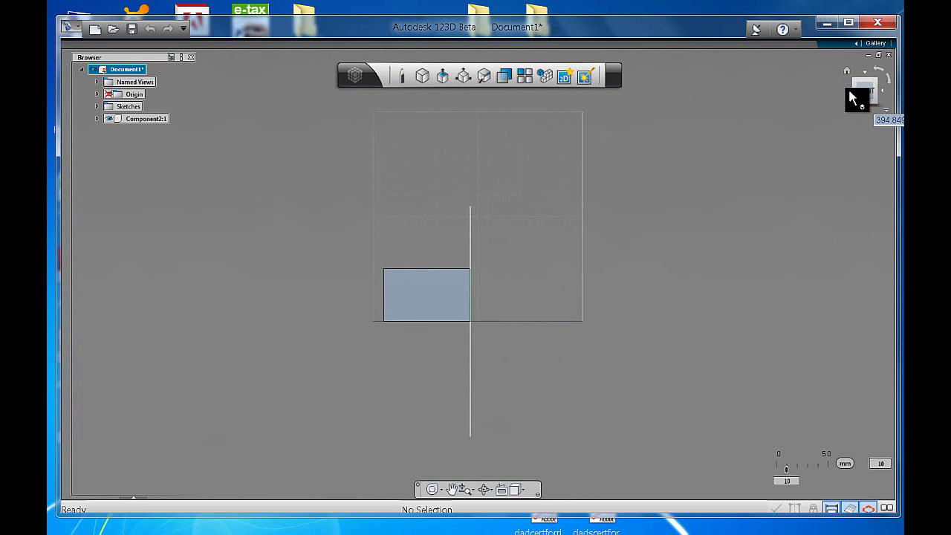
click(889, 79)
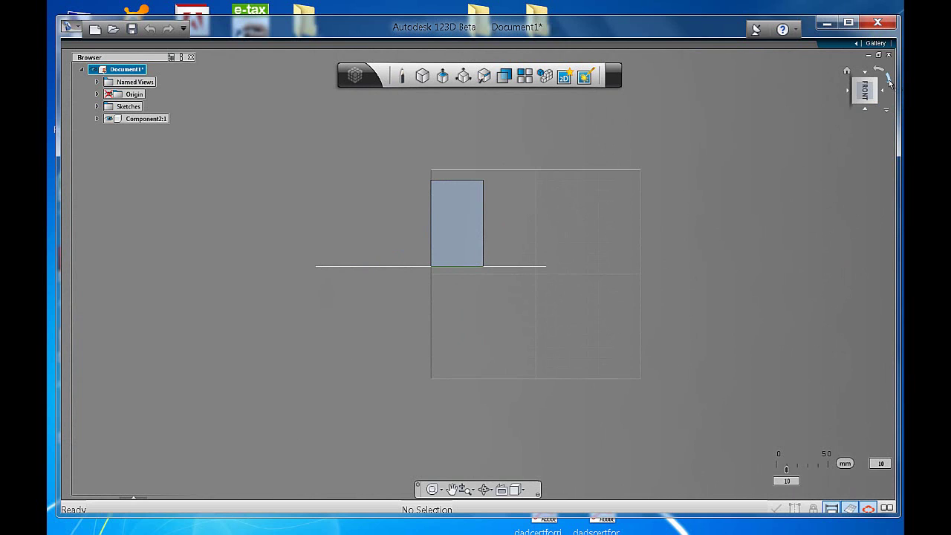
click(890, 82)
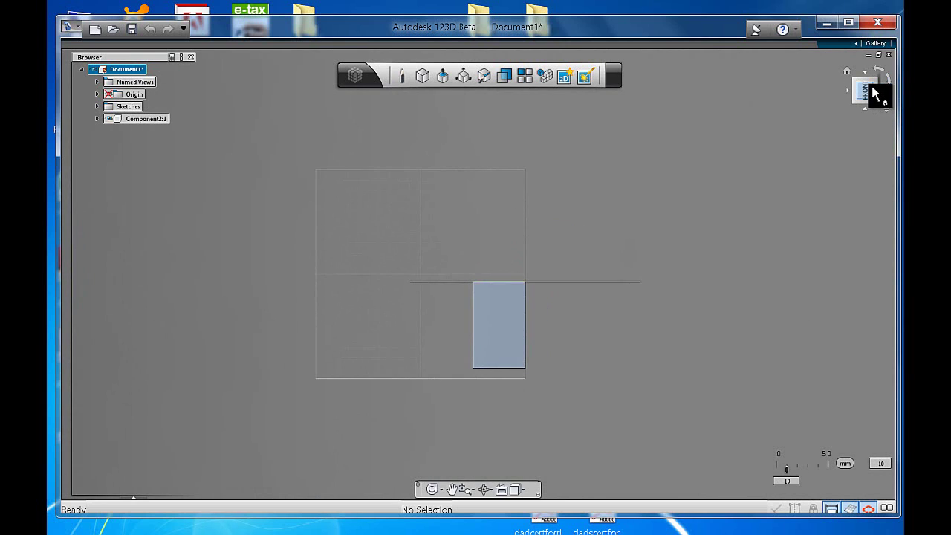
click(890, 83)
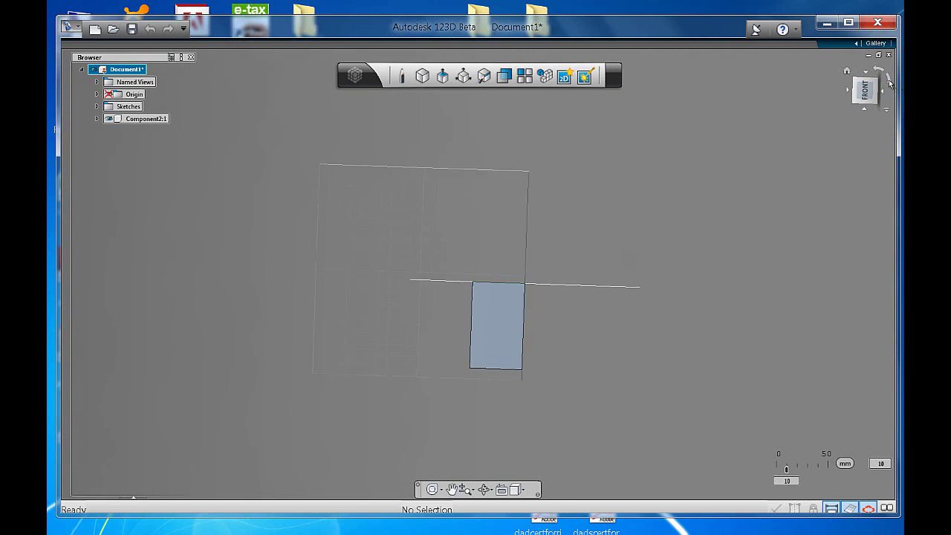
click(856, 109)
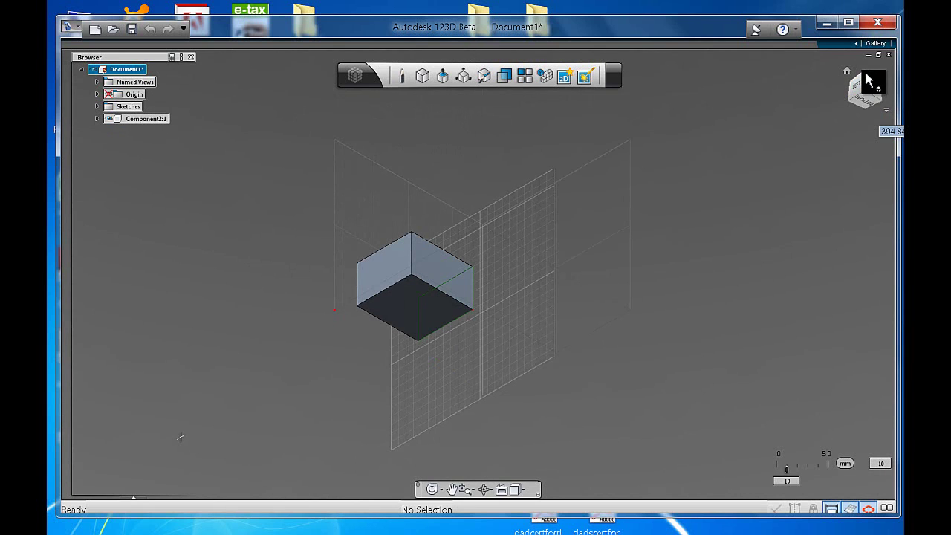
Return to the top corner view, zoom close with the navigation wheel, then rewind back out.
click(867, 76)
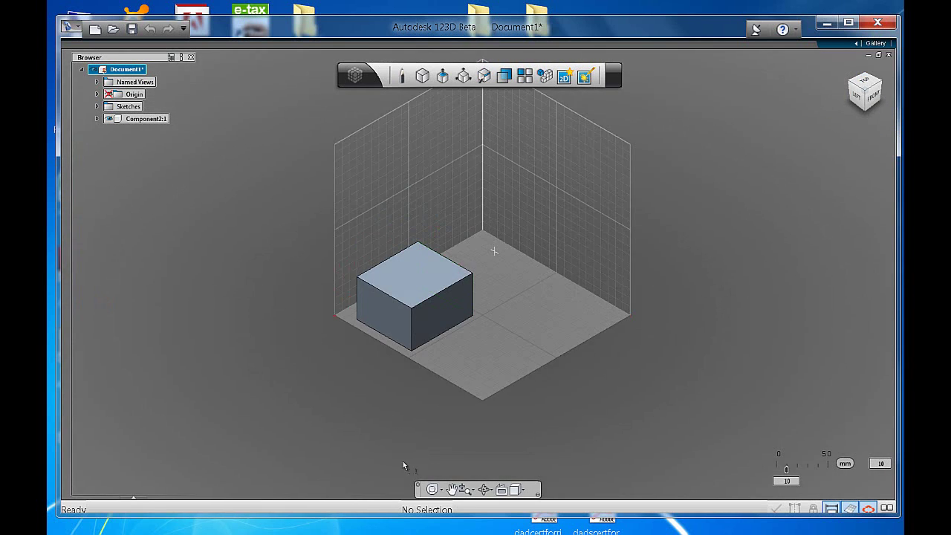
click(433, 489)
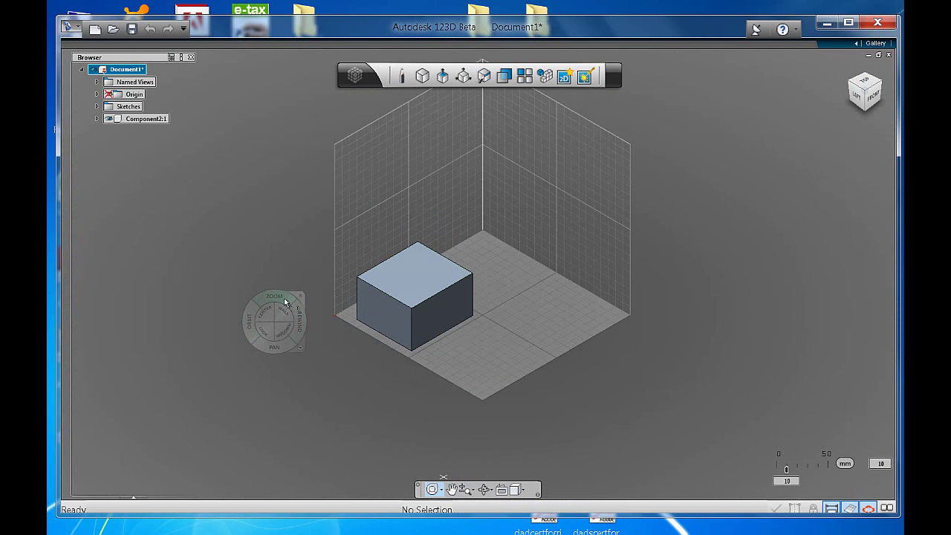
drag(285, 302, 341, 402)
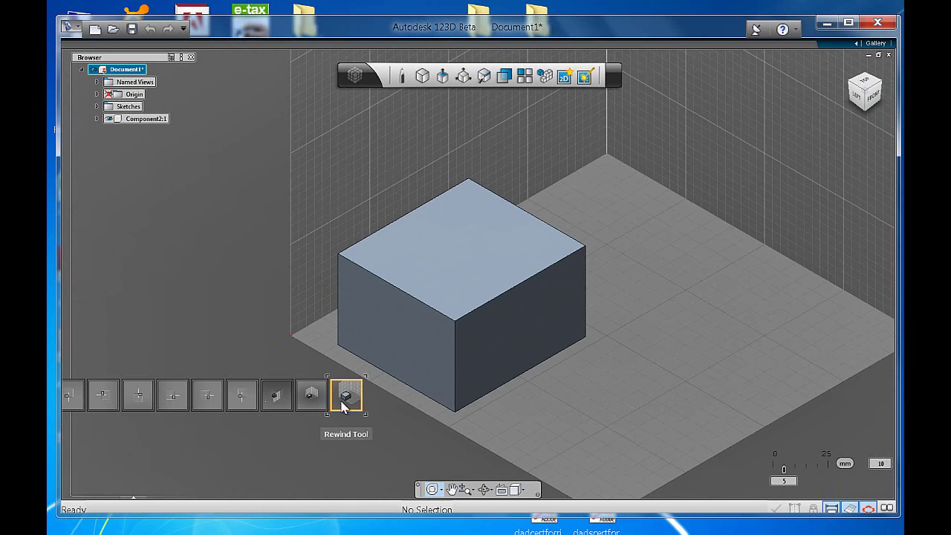
drag(341, 402, 535, 347)
Pan the box lower in the view, check the zoom options, then orbit to a tilted angle.
click(451, 489)
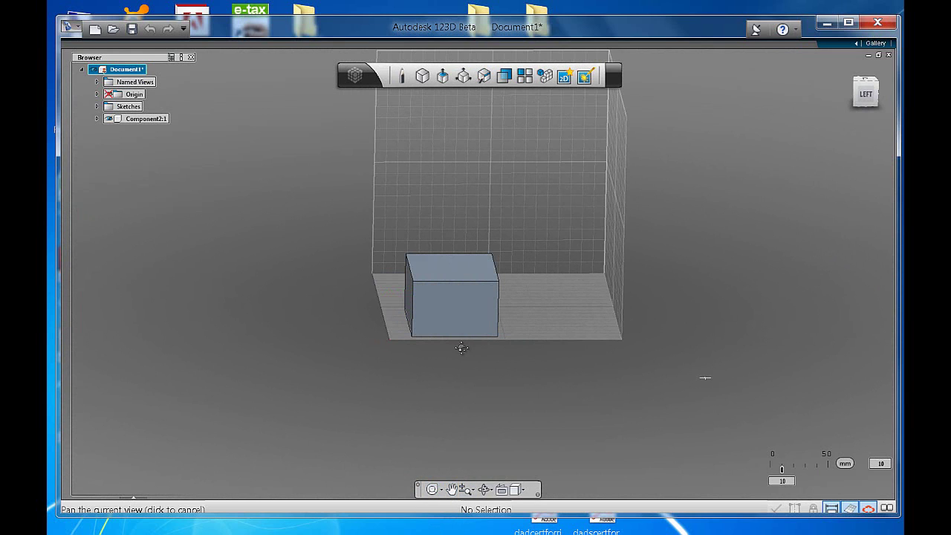
drag(457, 352, 454, 416)
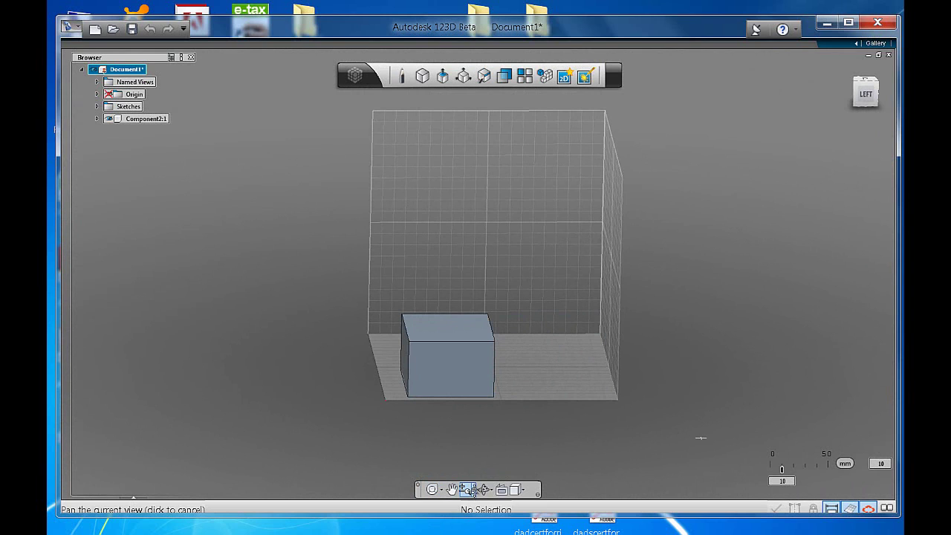
click(471, 490)
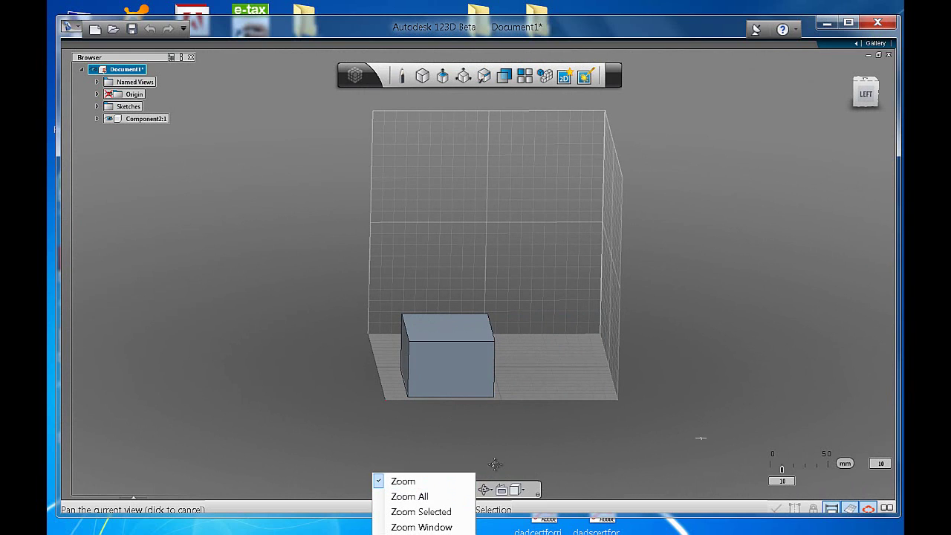
click(496, 454)
click(486, 491)
mouse_move(444, 244)
mouse_down()
mouse_move(373, 244)
mouse_move(448, 269)
mouse_move(510, 255)
mouse_move(365, 227)
mouse_move(465, 212)
mouse_move(516, 237)
mouse_move(533, 261)
mouse_move(446, 334)
mouse_move(467, 333)
mouse_move(463, 322)
mouse_up()
End the orbit and use Look At on the box's top face to view straight down.
key(Escape)
click(472, 275)
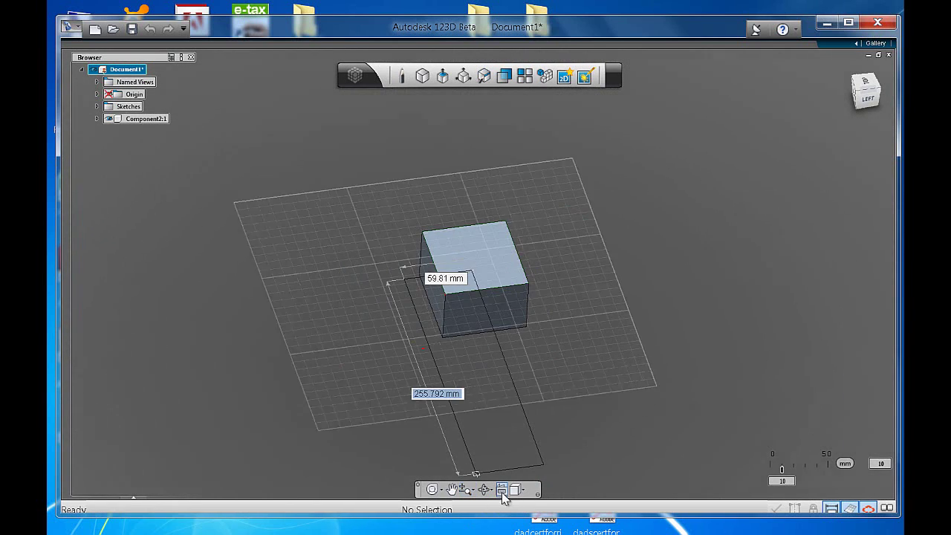
click(502, 490)
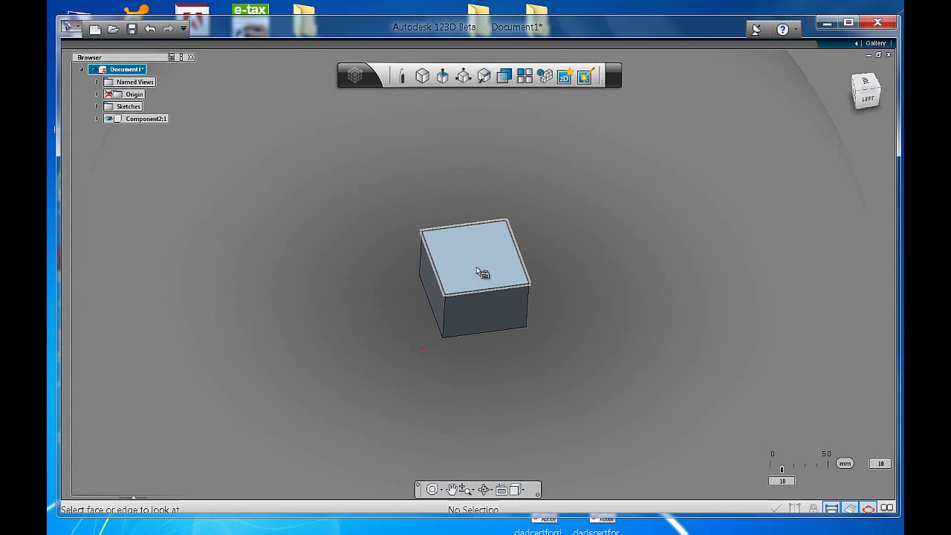
click(480, 275)
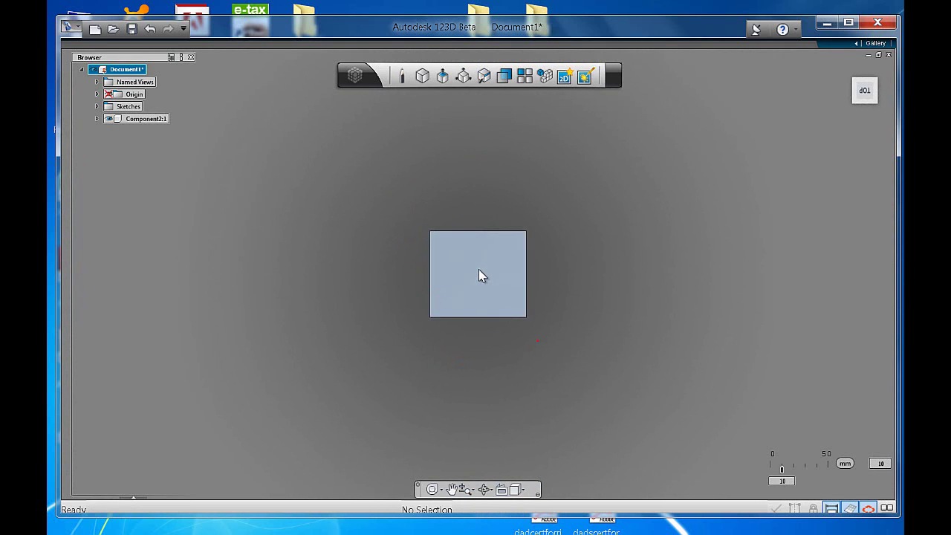
click(501, 490)
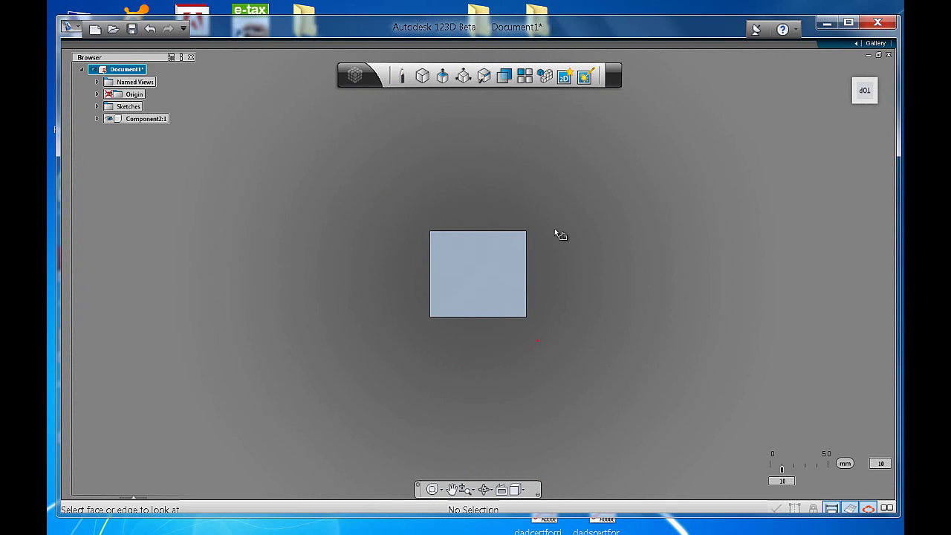
Switch to an isometric view and hide Sketch1 from the expanded Sketches group.
click(856, 104)
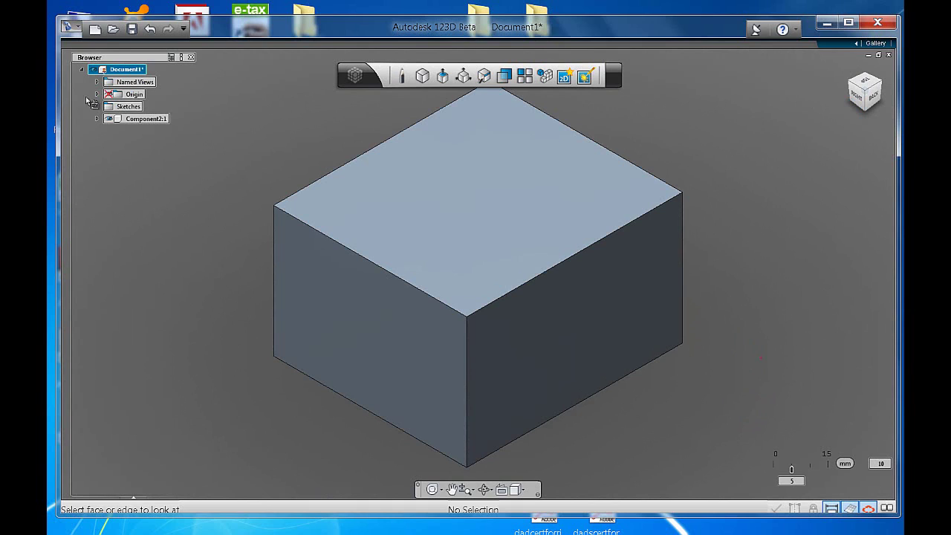
click(97, 106)
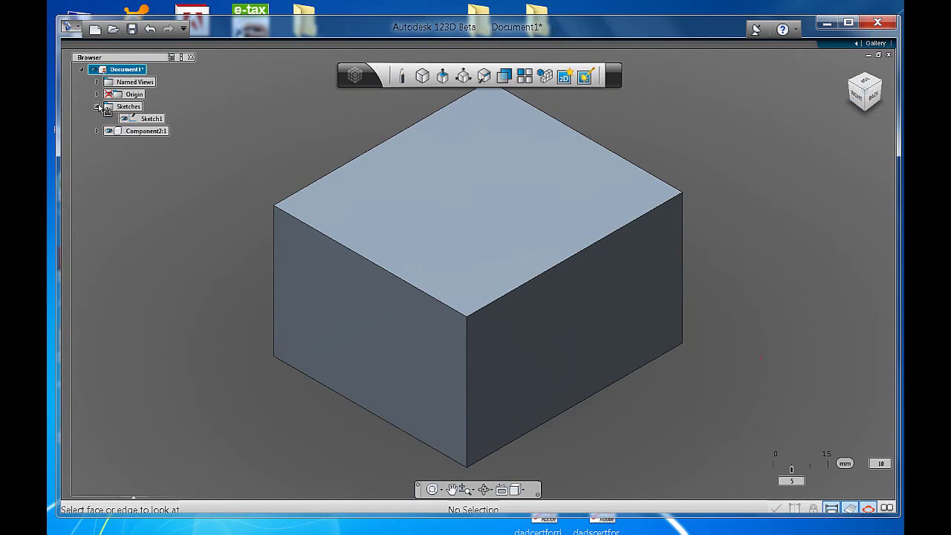
click(98, 107)
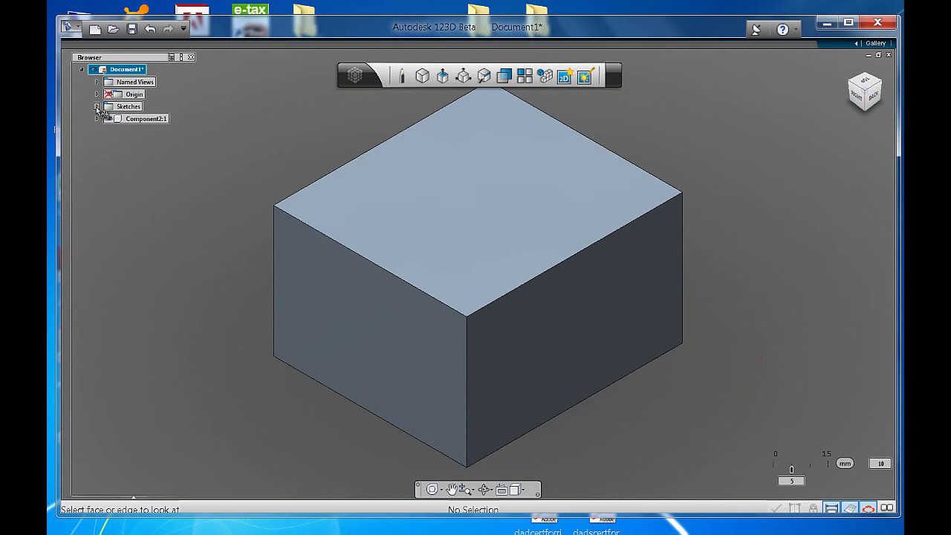
click(98, 106)
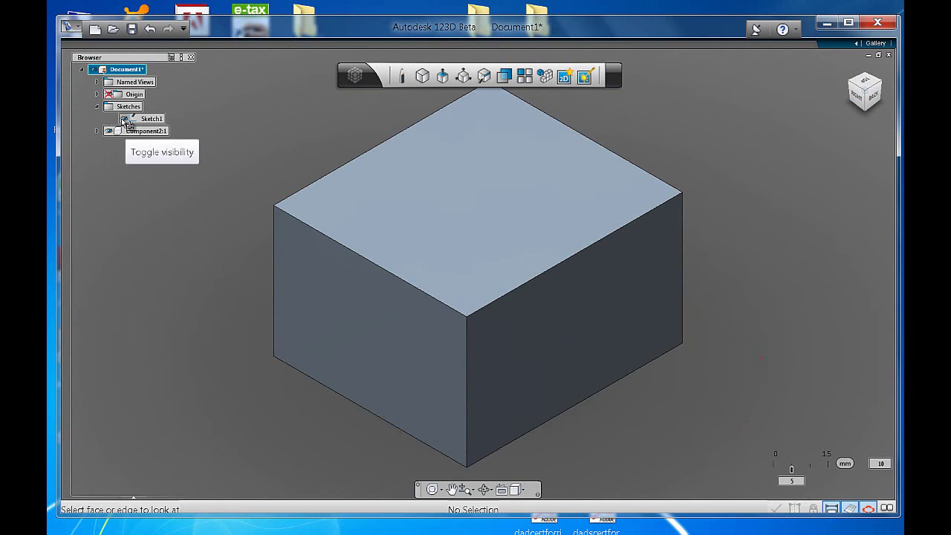
click(124, 119)
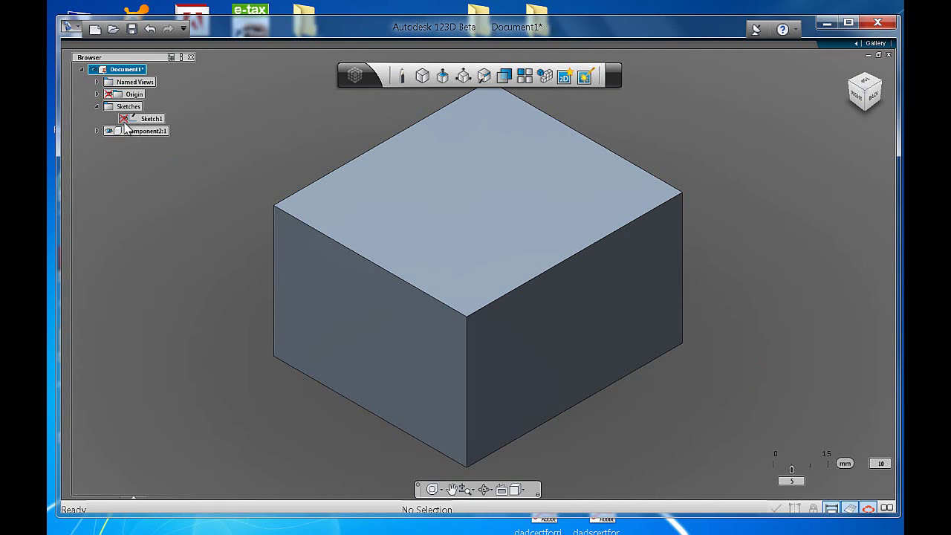
click(97, 106)
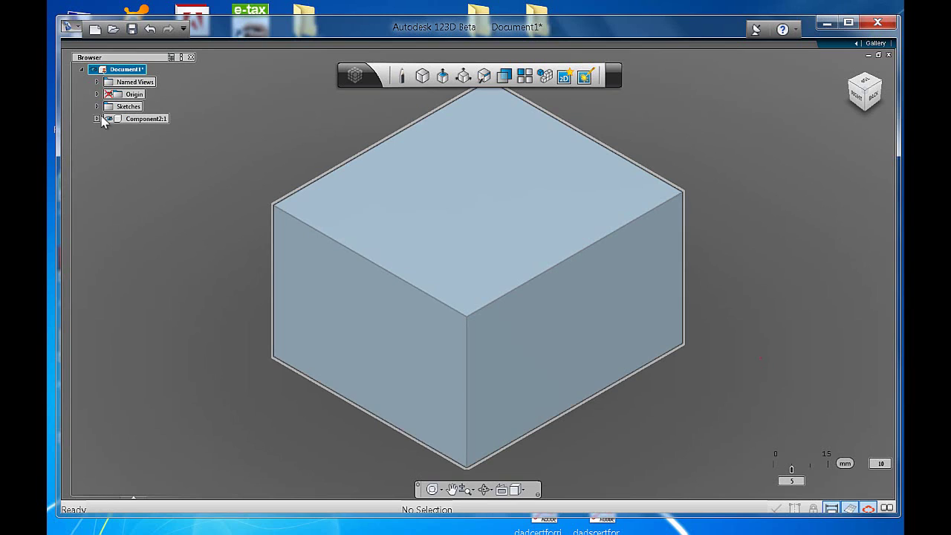
Toggle Component2:1's visibility off and on, then make Sketch1 and Component2:1 visible again.
click(110, 119)
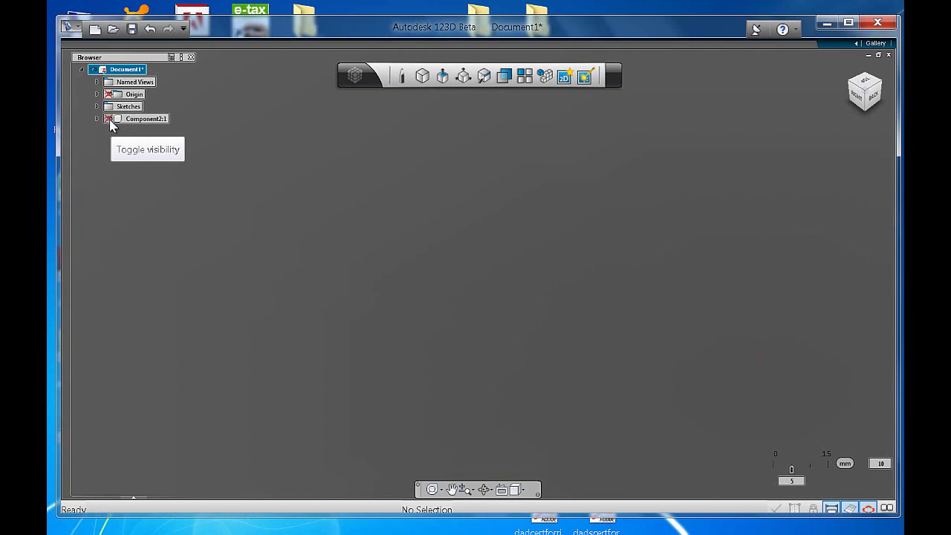
click(109, 120)
click(107, 119)
click(97, 106)
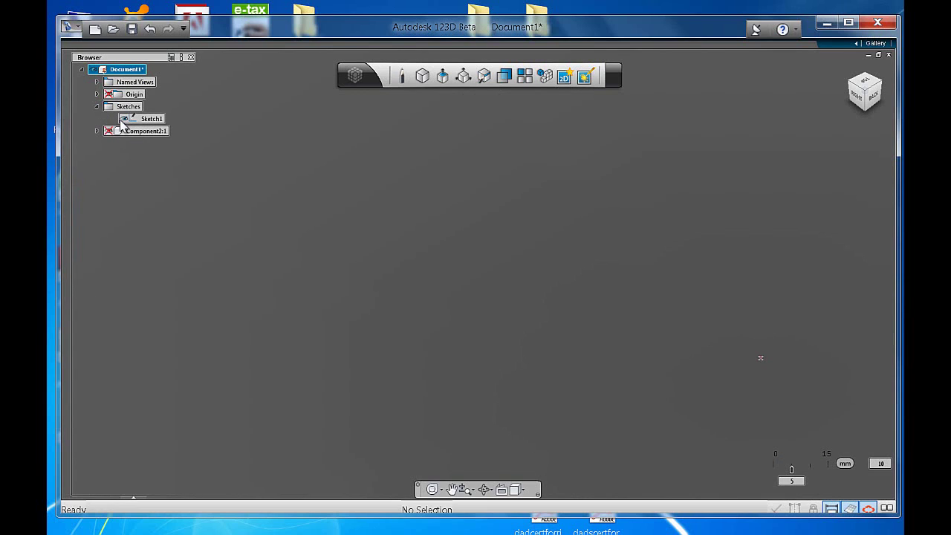
click(124, 121)
click(97, 107)
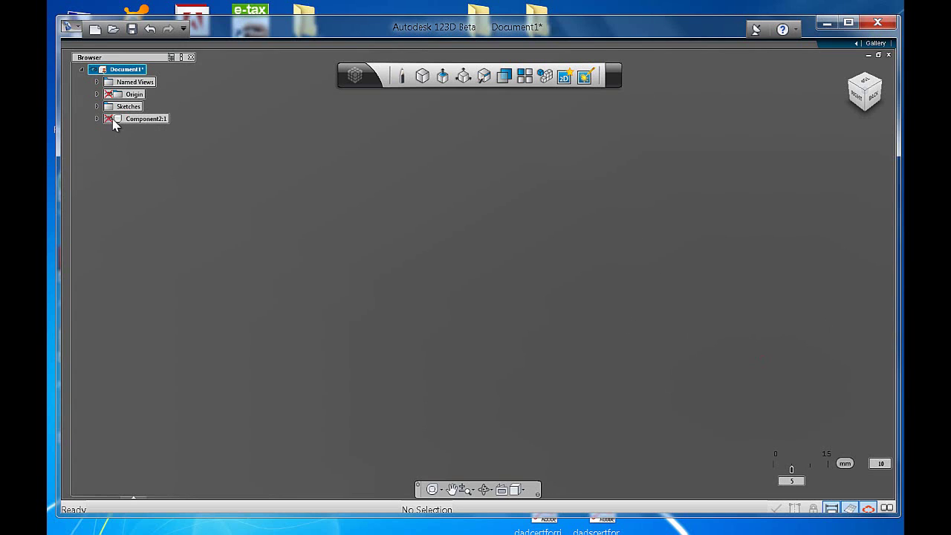
click(107, 119)
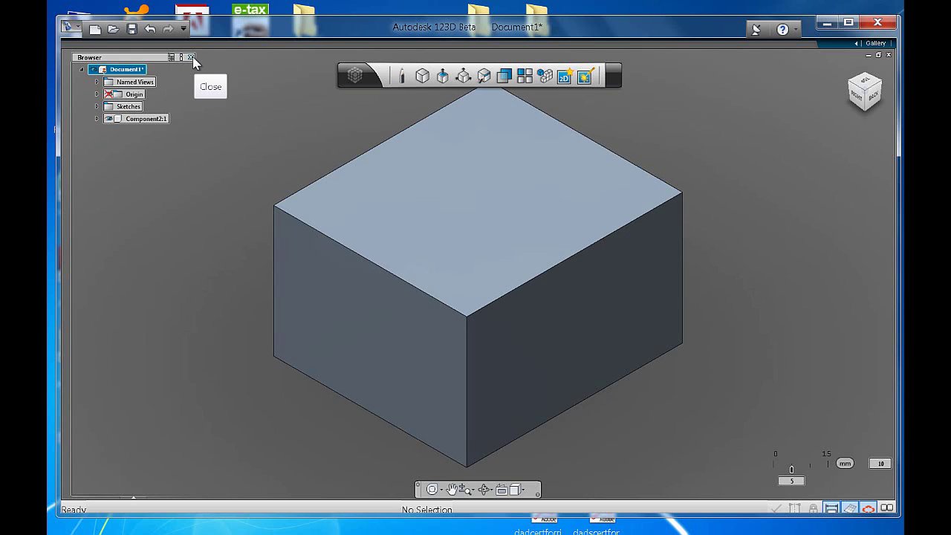
Close the Browser panel and show the application menu's file commands and Recent Documents.
click(191, 57)
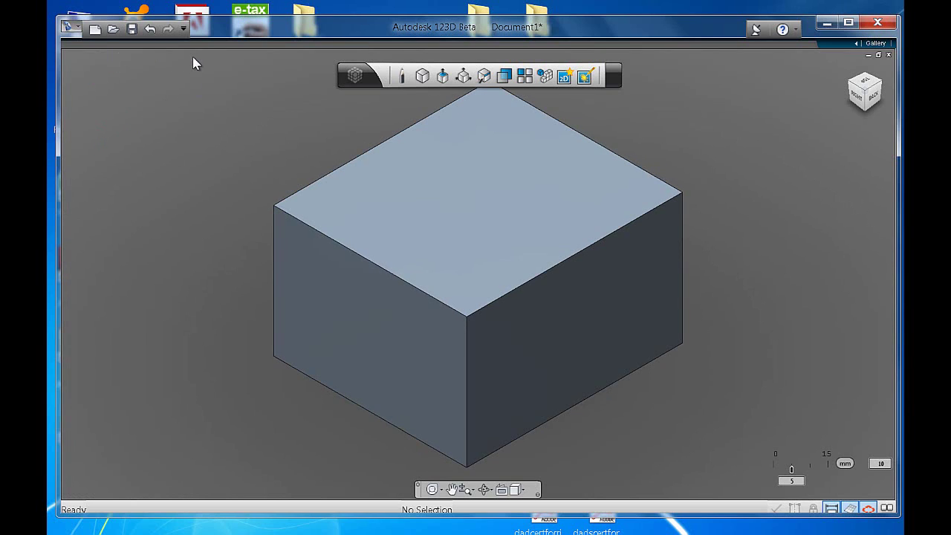
click(70, 28)
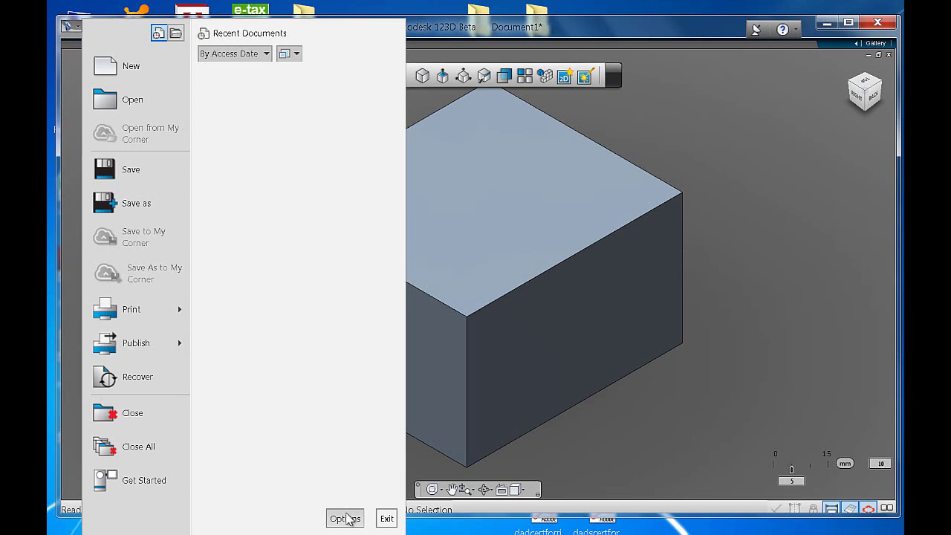
Enable the Browser setting under Controls in the application options, apply it and close.
click(346, 518)
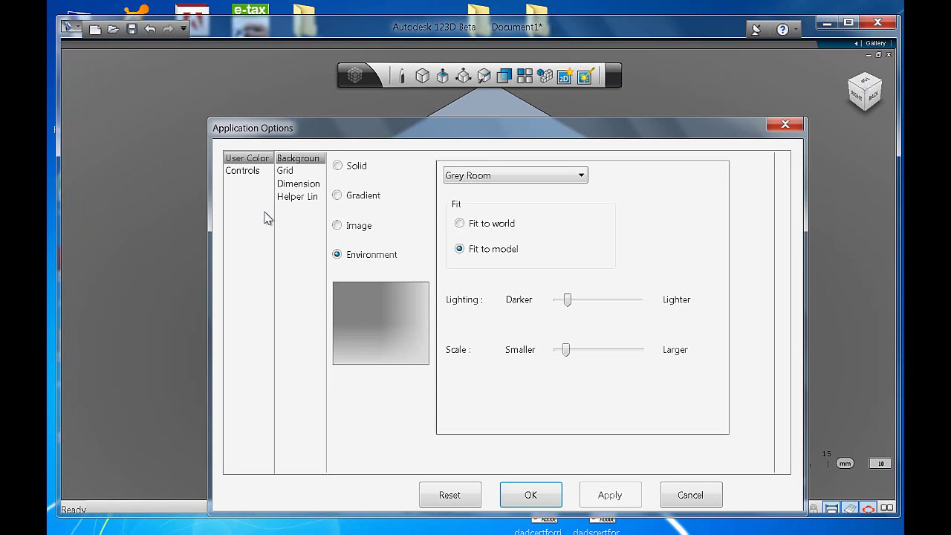
click(253, 172)
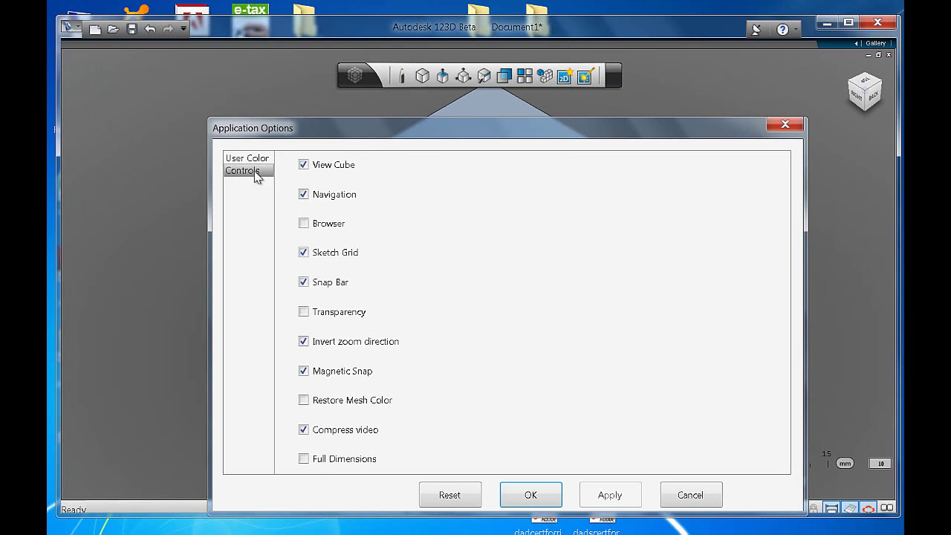
click(304, 223)
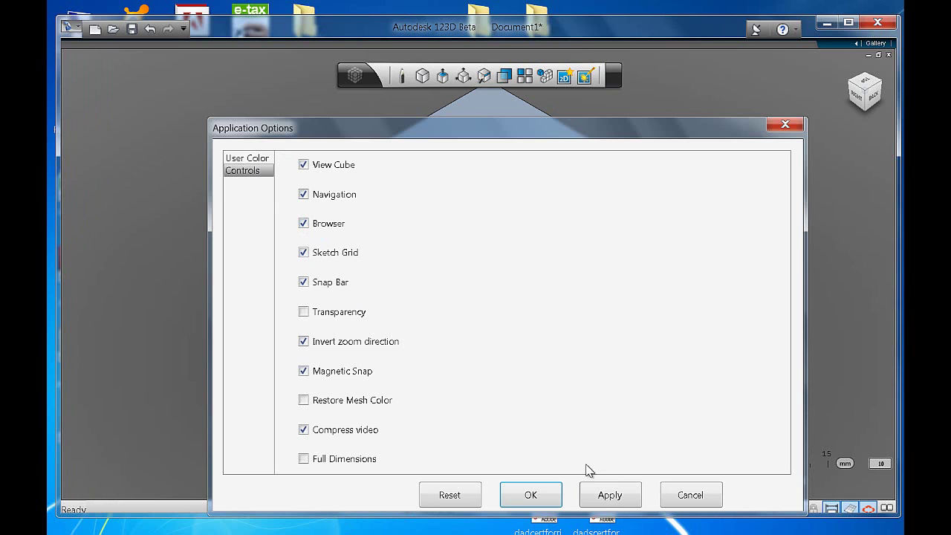
click(619, 497)
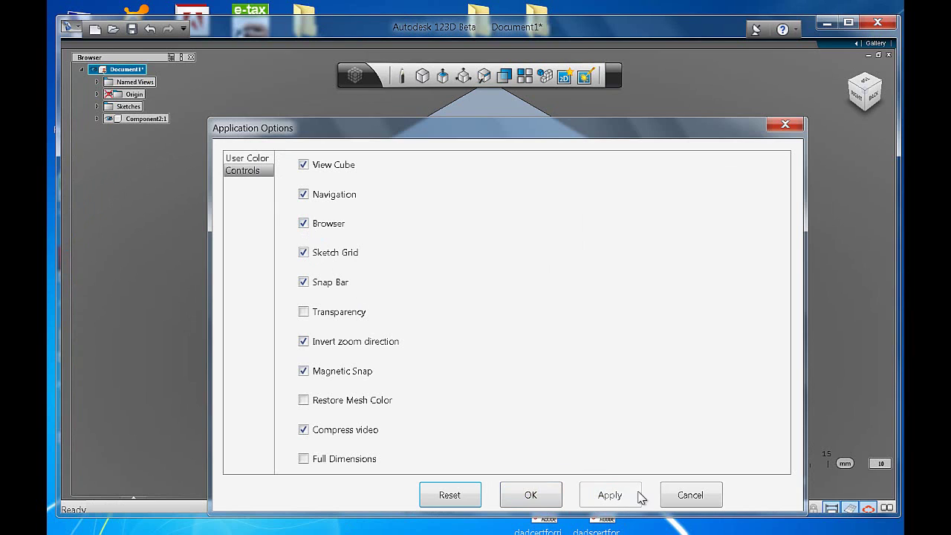
click(541, 497)
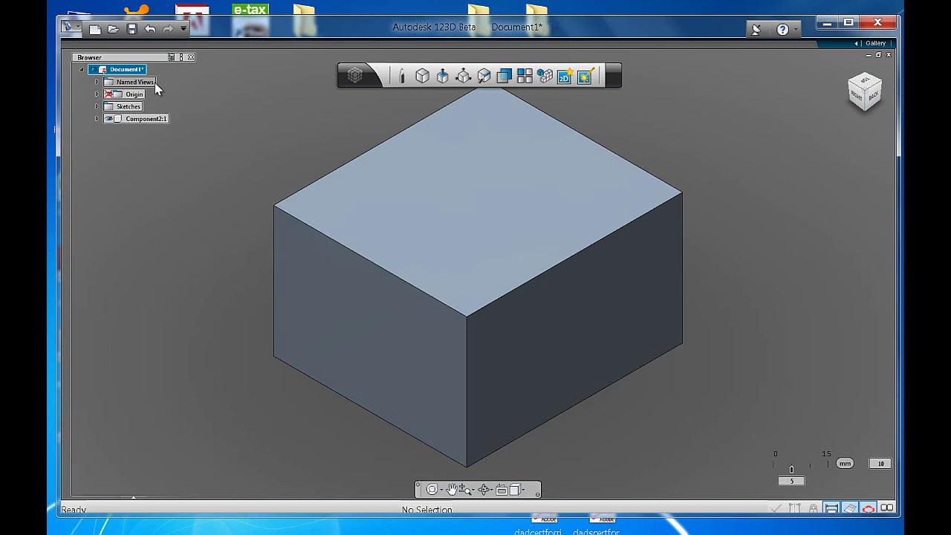
right_click(754, 196)
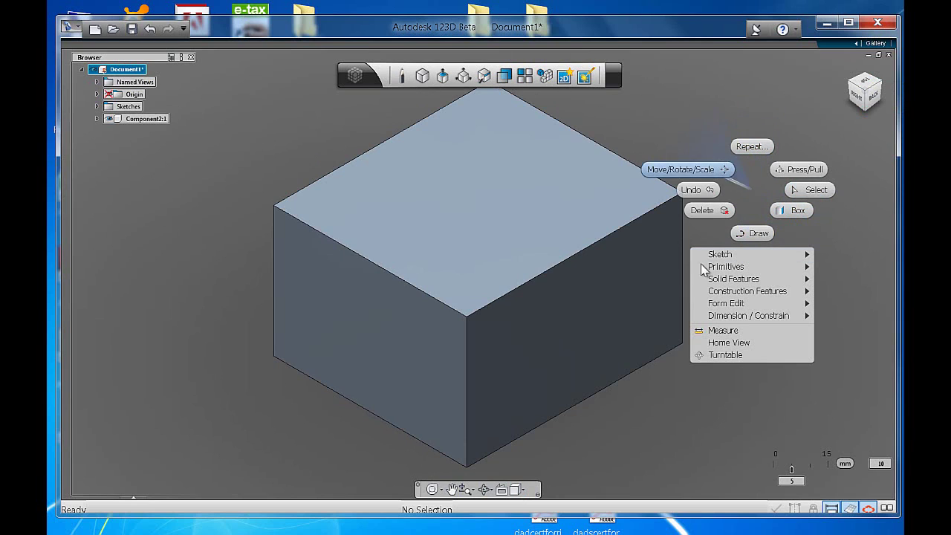
right_click(681, 382)
right_click(680, 382)
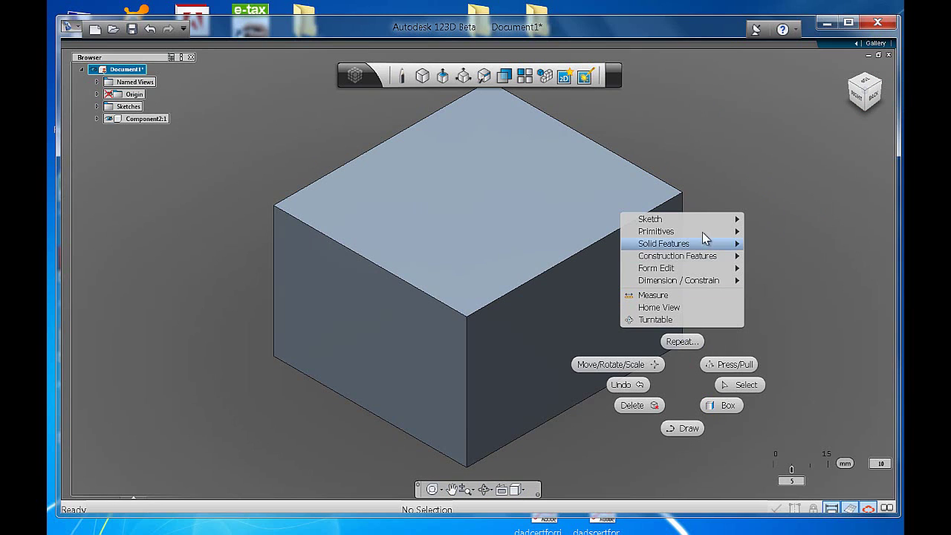
mouse_move(717, 222)
mouse_move(707, 241)
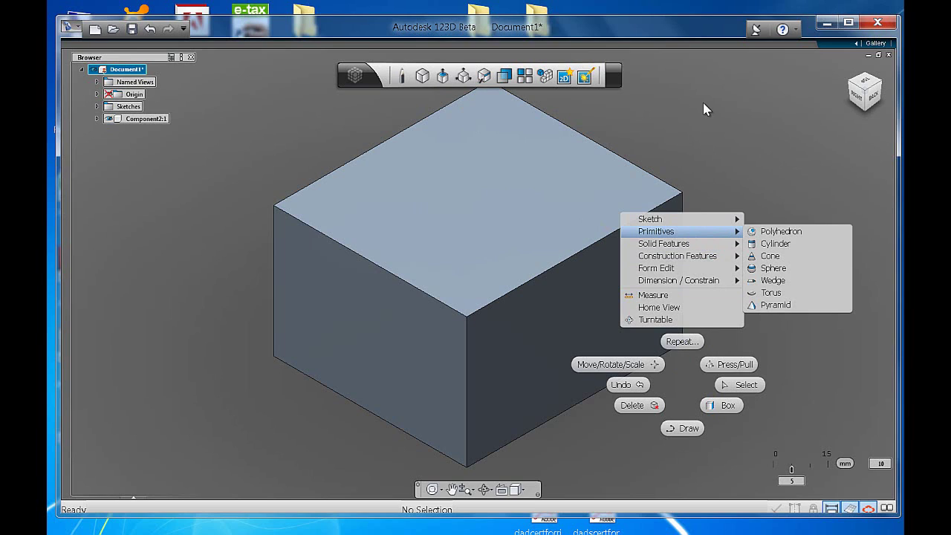
key(Escape)
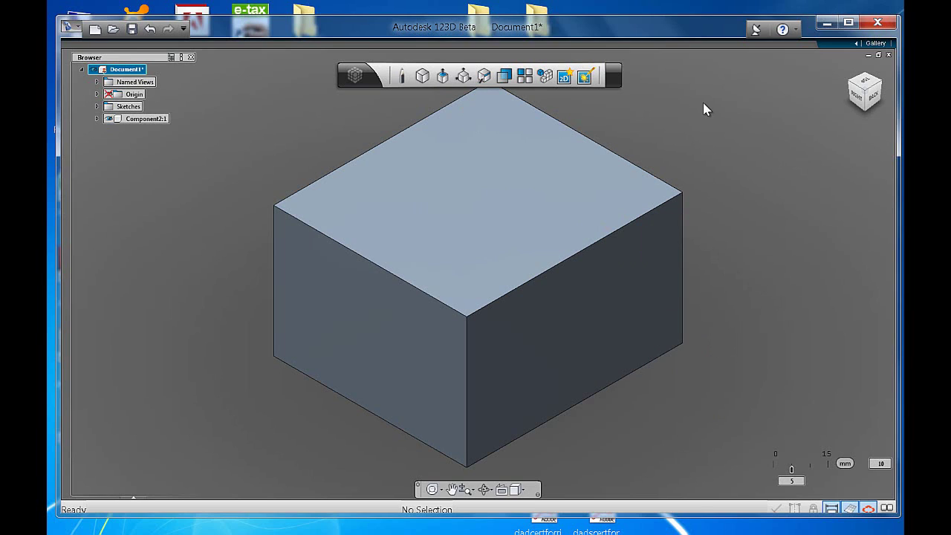